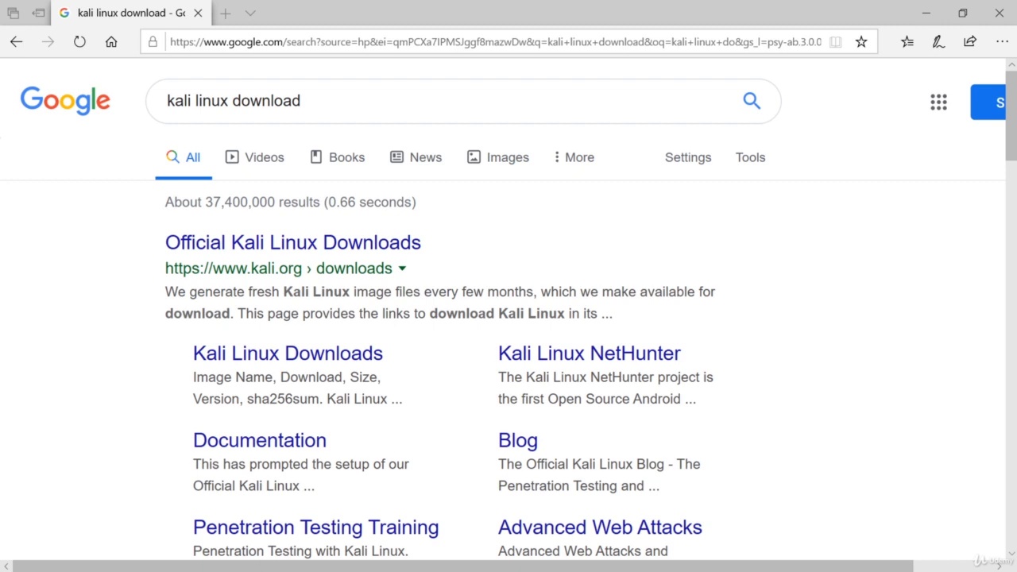
- Open the Kali Linux Custom Image Downloads page on Offensive Security
scroll(843, 200, down, 1)
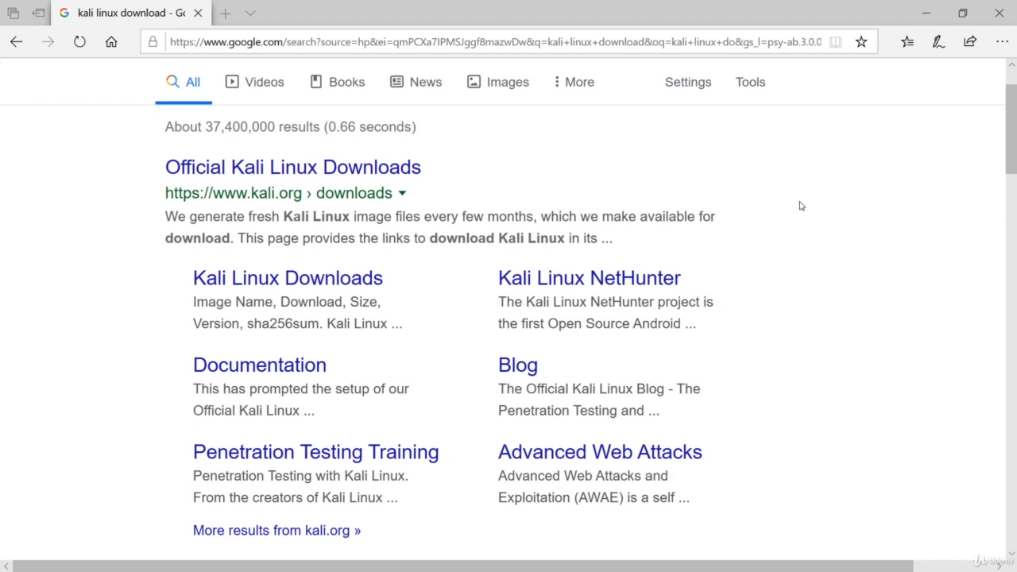
scroll(801, 206, up, 1)
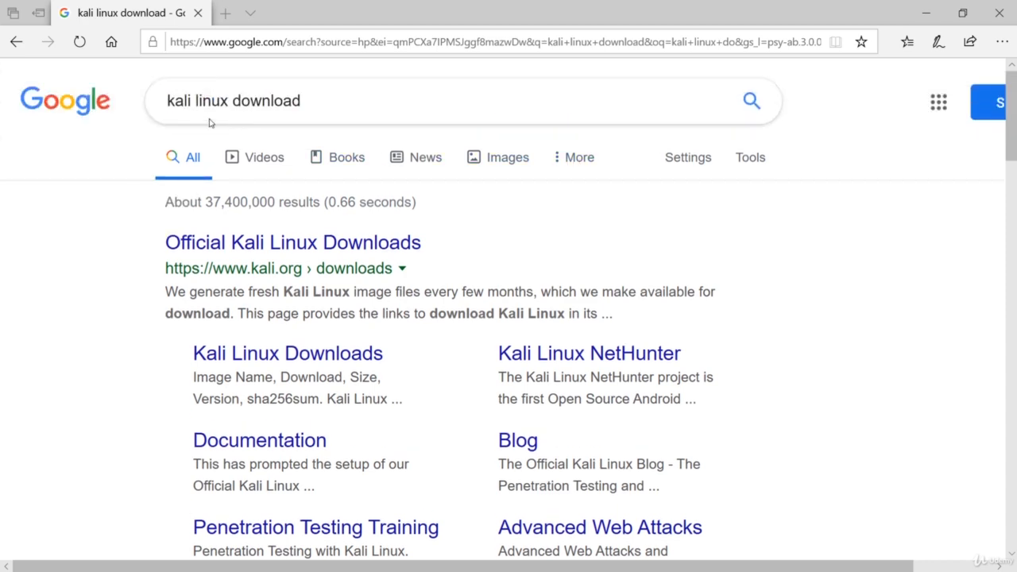
scroll(766, 233, down, 5)
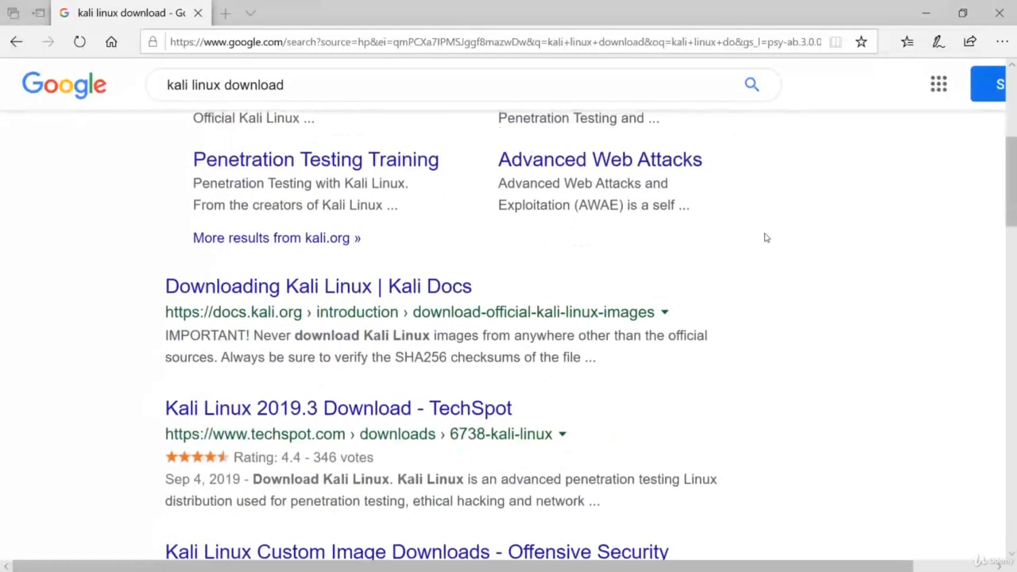
scroll(750, 228, up, 3)
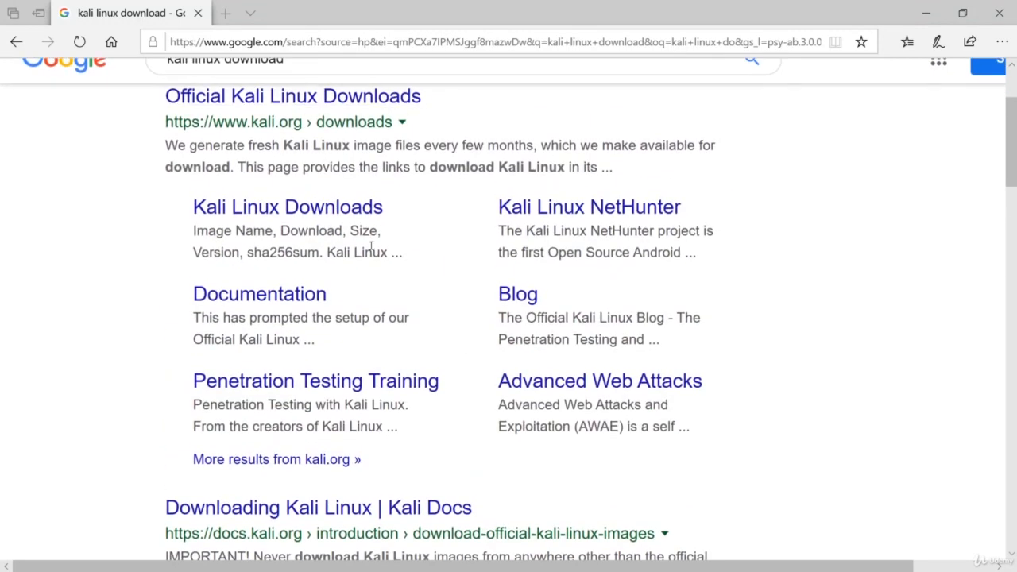
scroll(453, 246, down, 5)
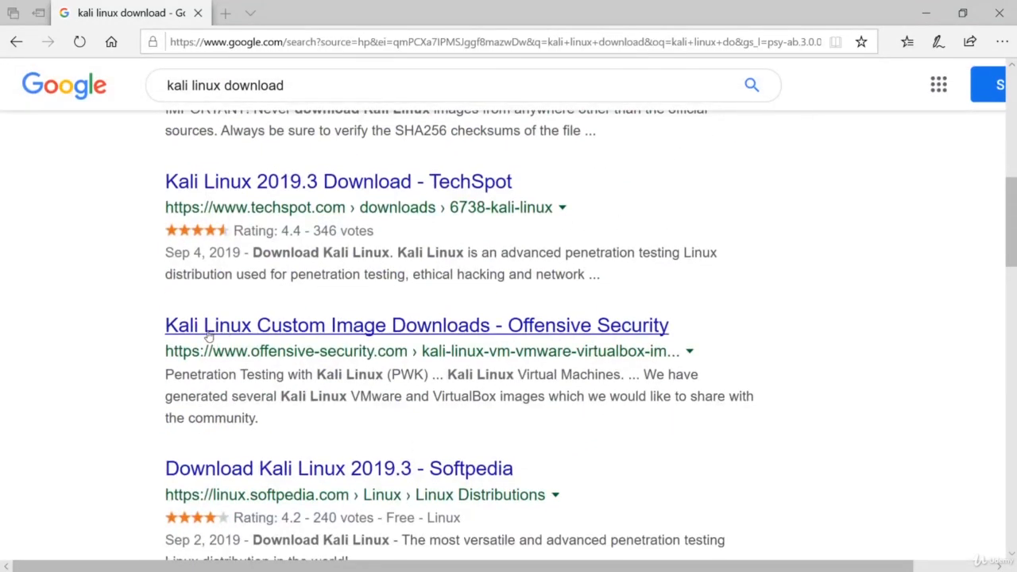
click(574, 333)
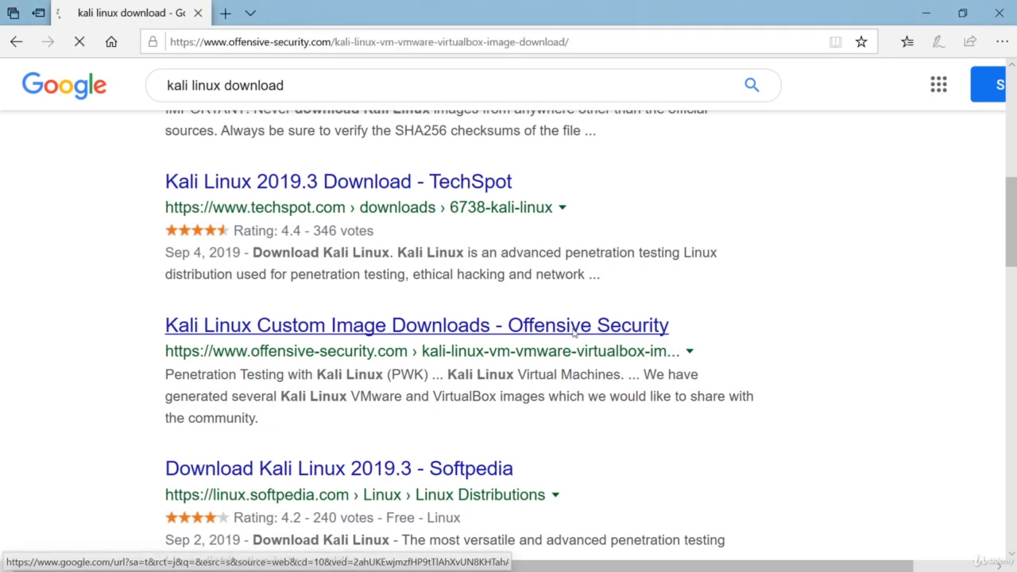
- Expand the VirtualBox images section, then re-expand the VMware images section showing the 2019.3 images
scroll(581, 312, down, 10)
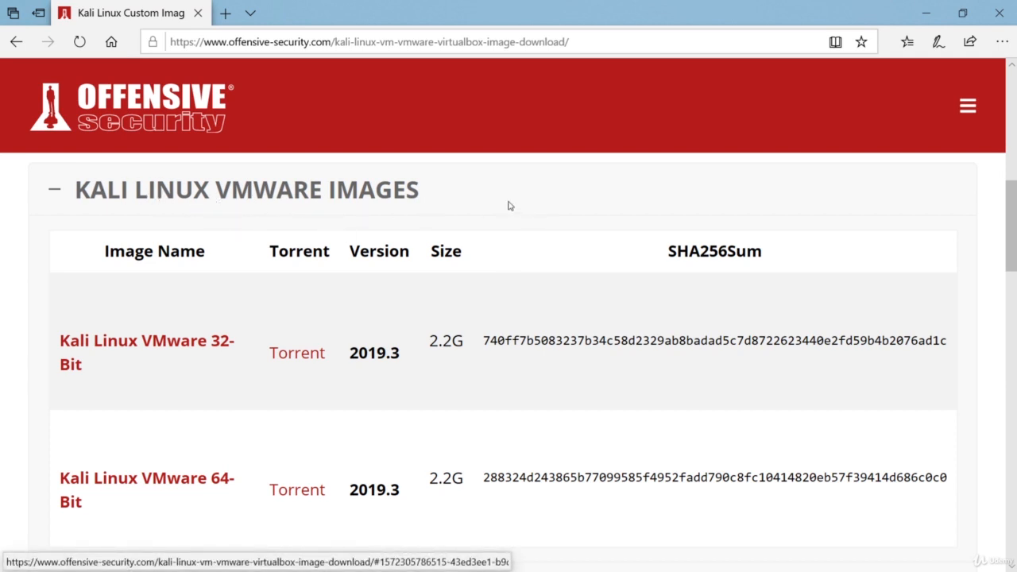
scroll(247, 217, down, 1)
scroll(254, 218, down, 2)
scroll(284, 220, up, 2)
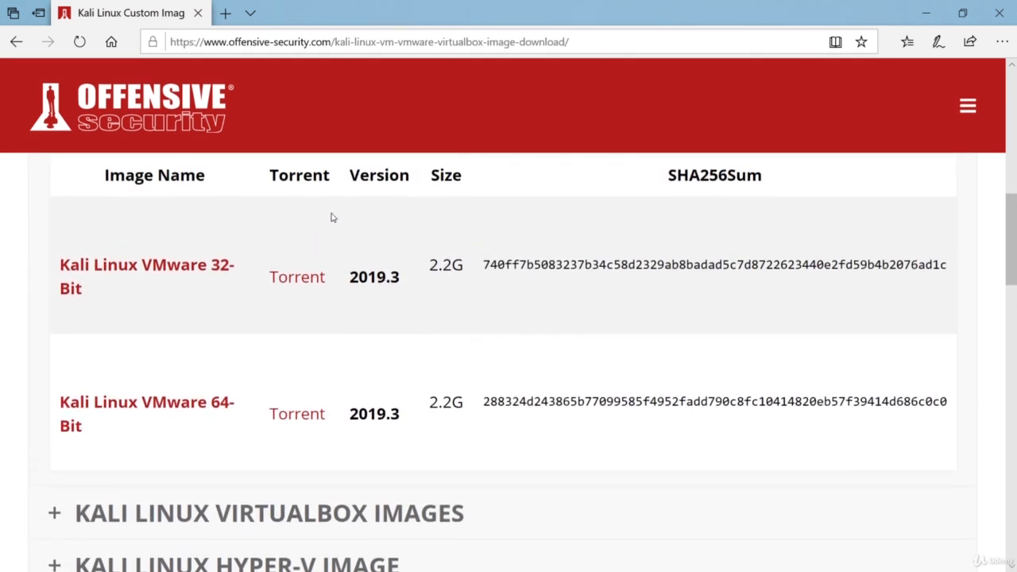
scroll(273, 269, up, 1)
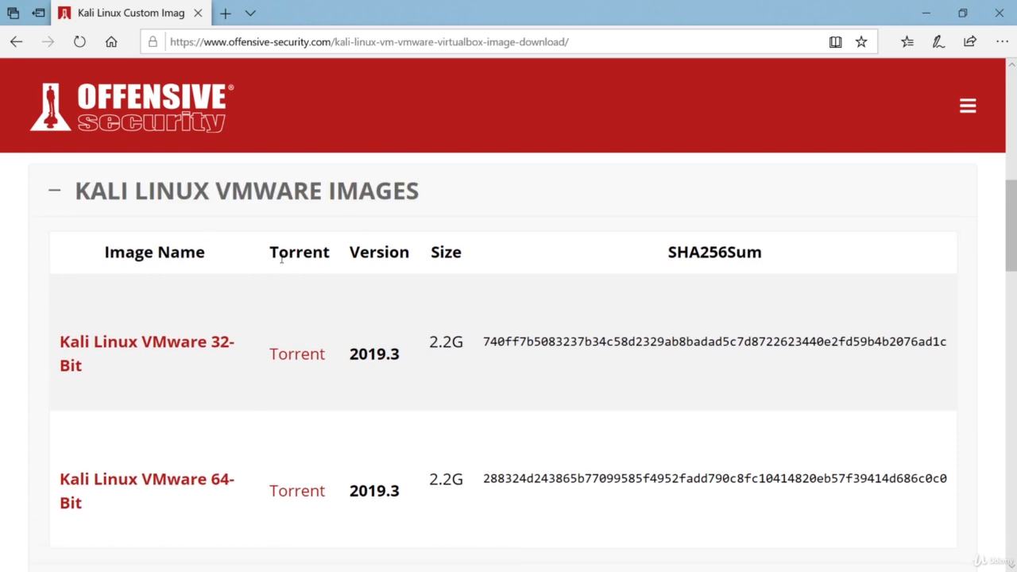
scroll(277, 255, down, 2)
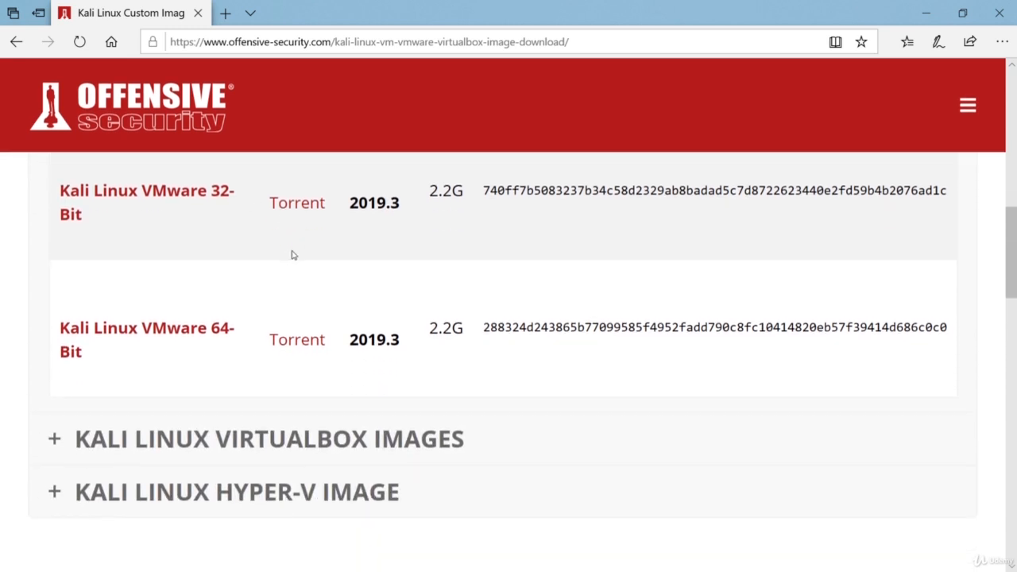
click(55, 437)
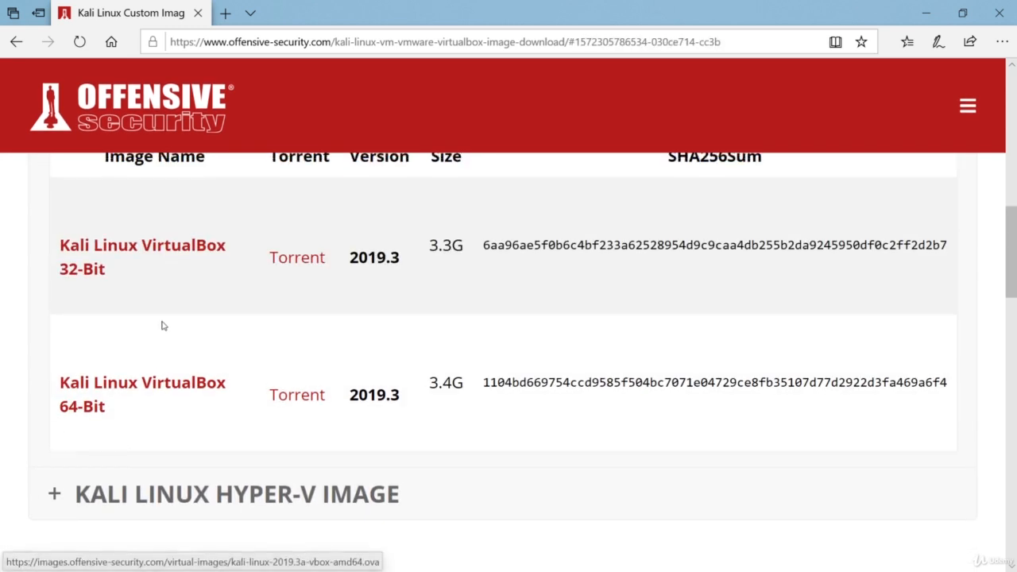
scroll(151, 379, up, 4)
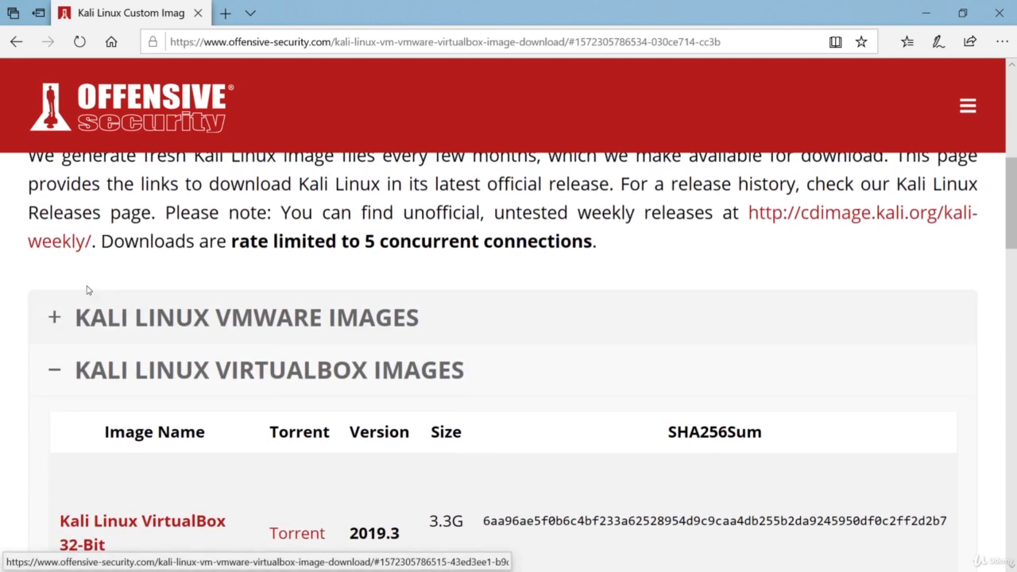
click(56, 318)
scroll(188, 327, down, 2)
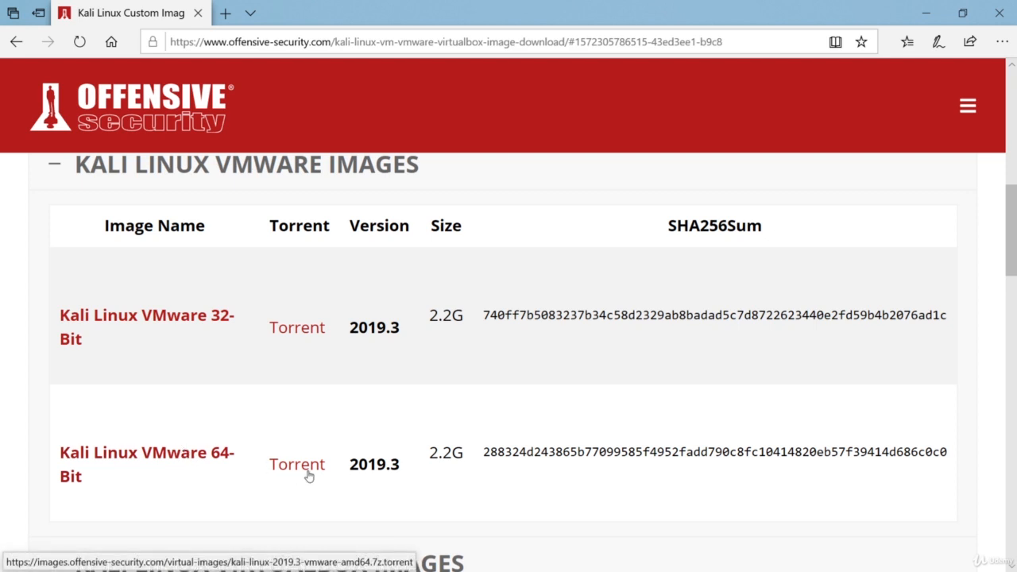
- Save the Kali Linux VMware 64-bit image (kali-linux-2019.3-vmware-amd64.7z) and open the finished archive
click(209, 454)
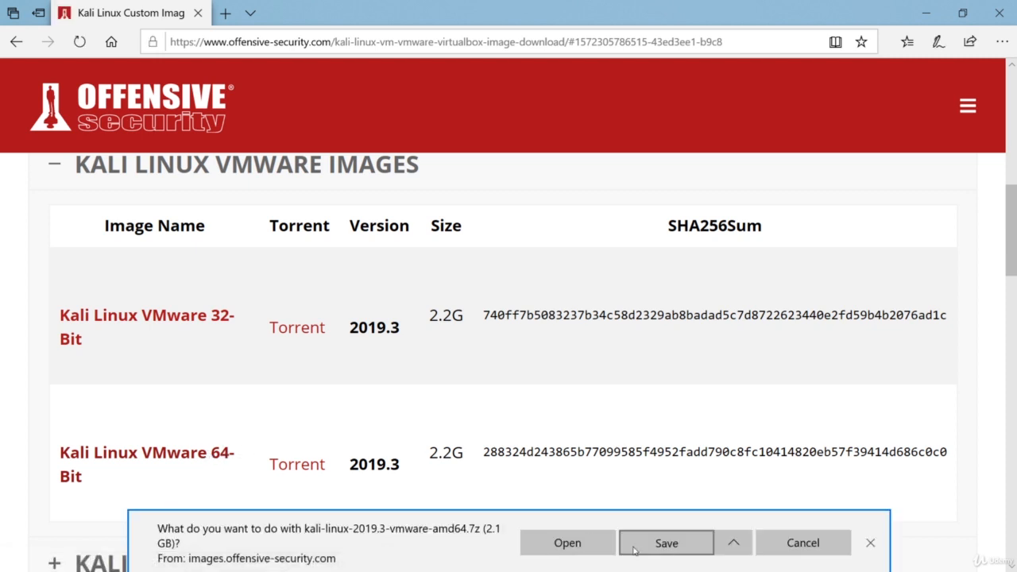
click(635, 548)
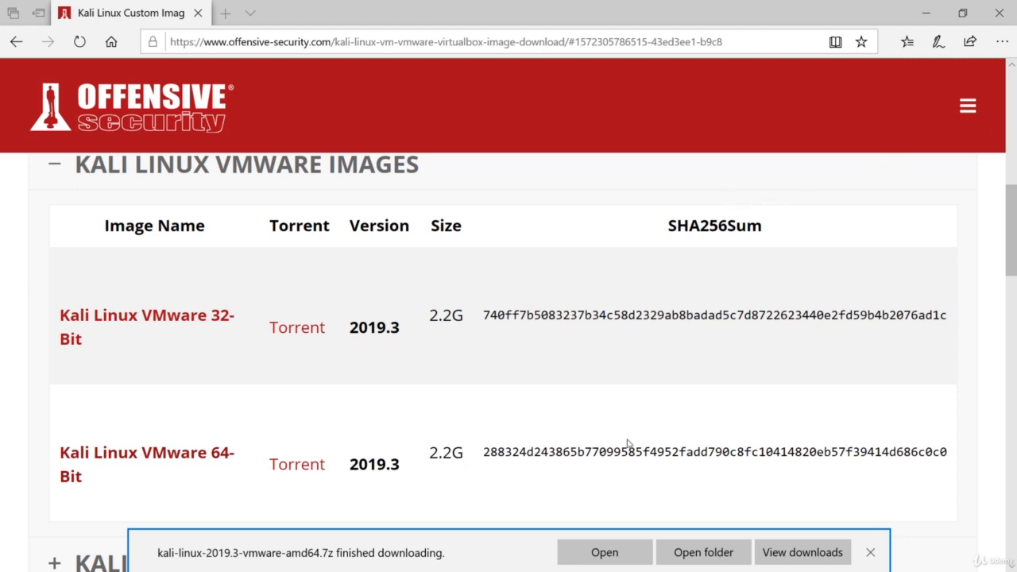
click(605, 552)
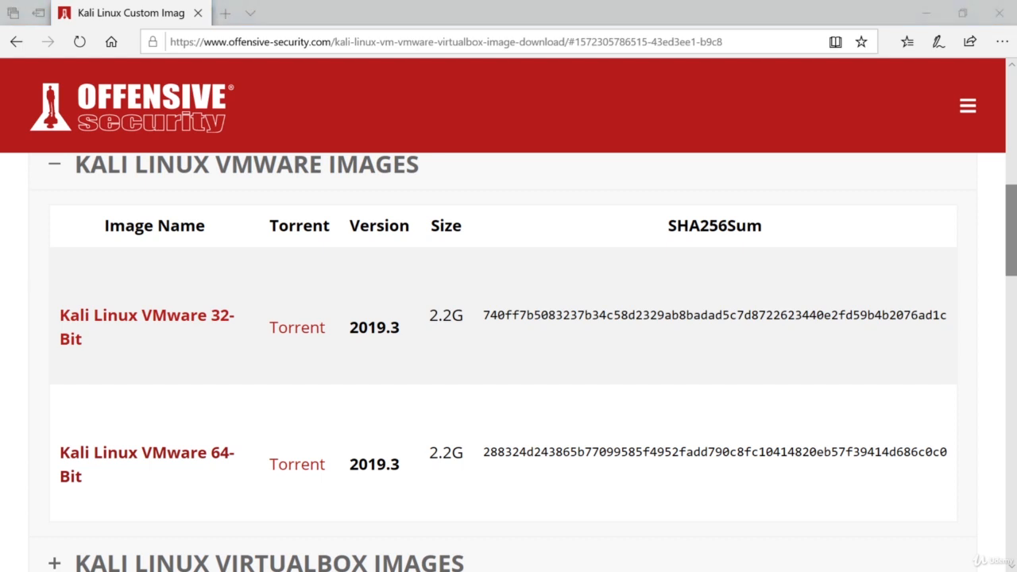
drag(1016, 86, 557, 88)
- Maximize the 7-Zip window showing the Kali-Linux-2019.3-vmware-amd64 folder, then minimize it back to the browser
double_click(559, 93)
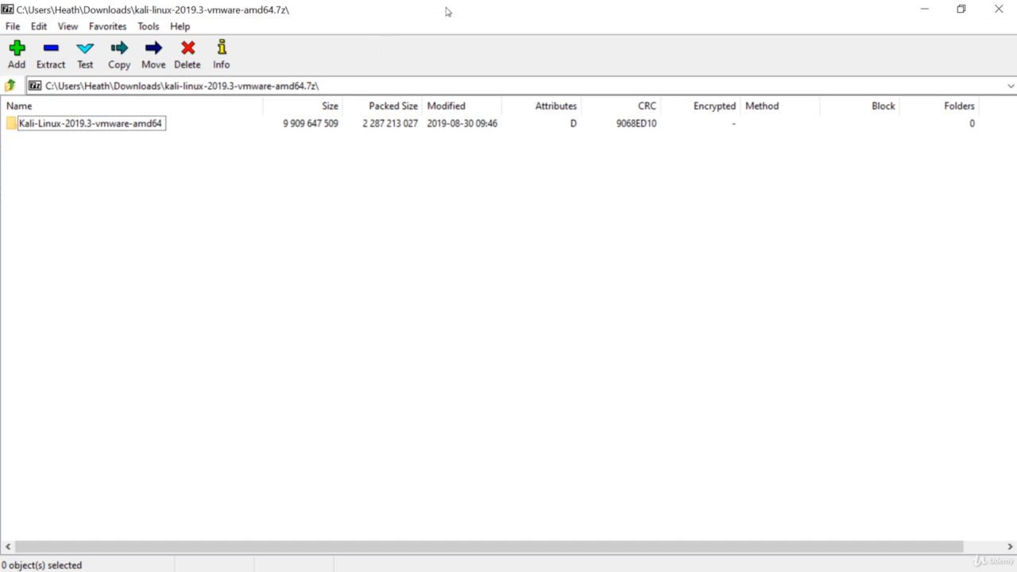
click(920, 14)
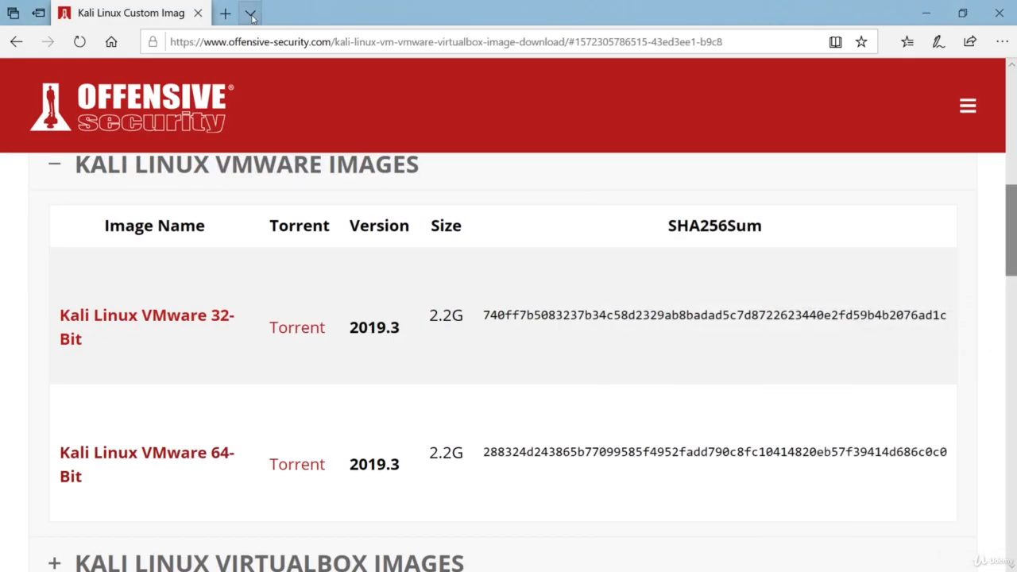
- Search Google for '7zip download' in a new tab
click(226, 14)
text(go)
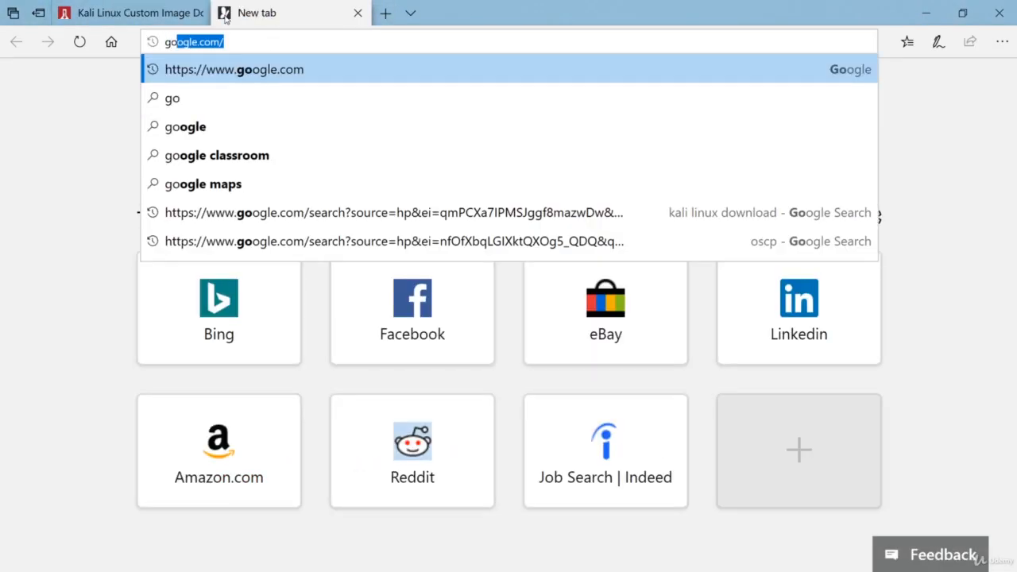
key(Return)
text(7)
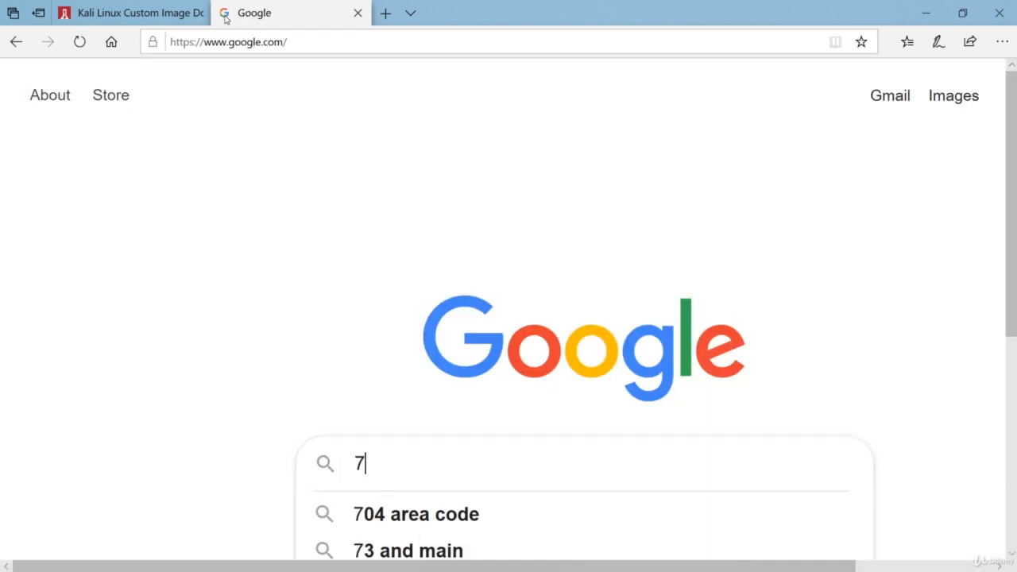
text(zip download)
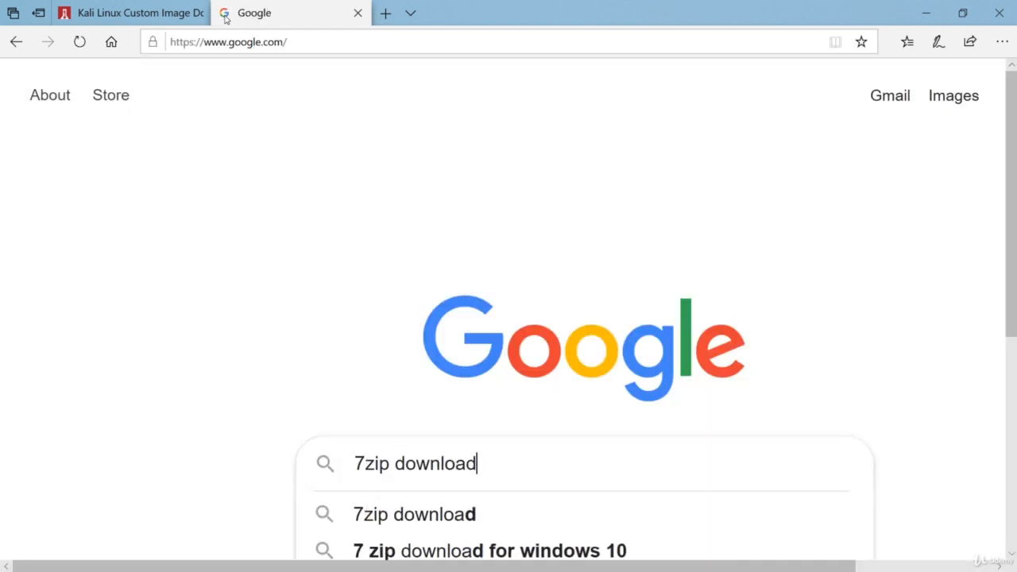
key(Return)
- Open the 7-Zip download page and highlight the 64-bit Windows x64 entry for 19.00
scroll(422, 293, down, 4)
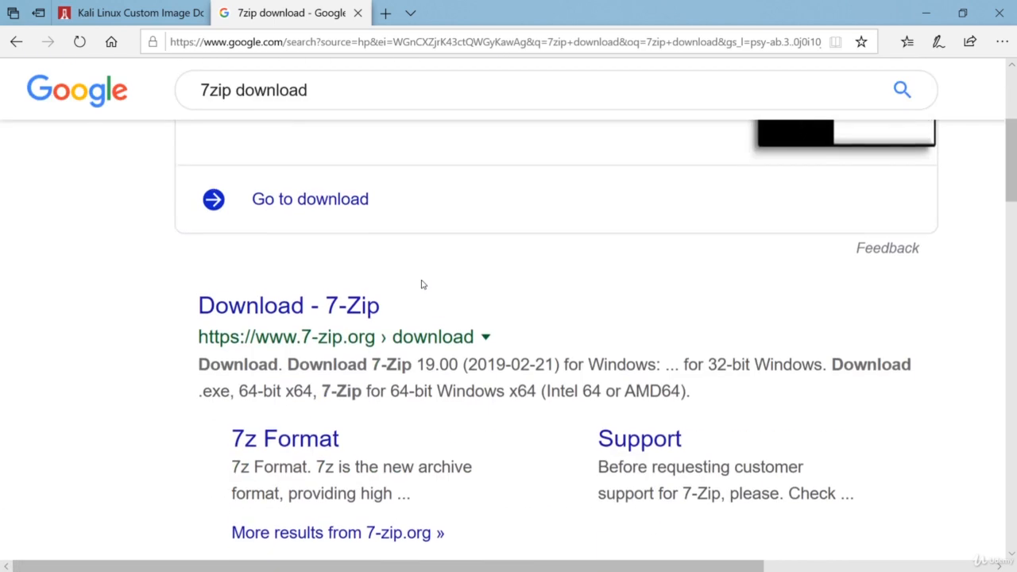
click(278, 299)
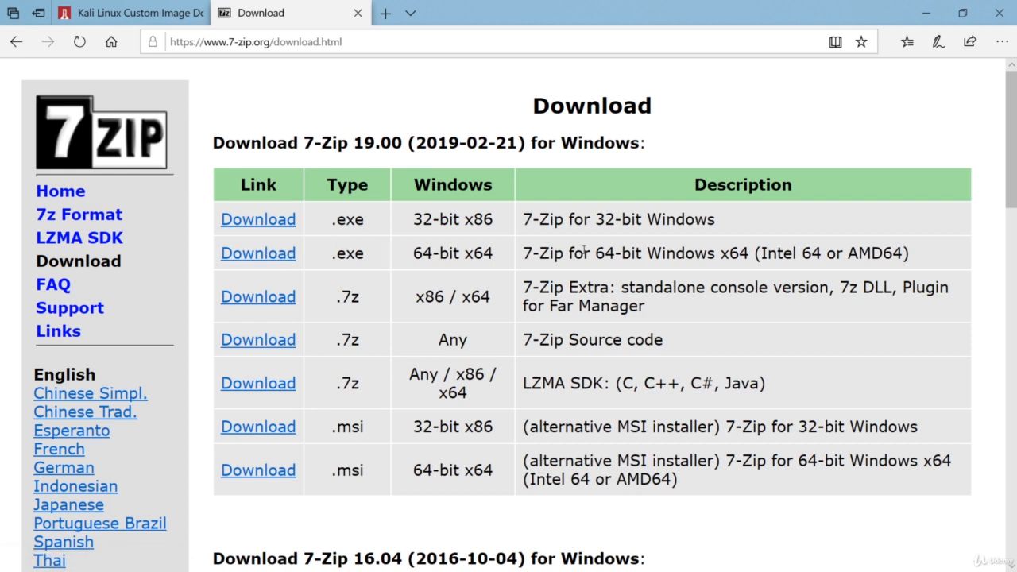
drag(909, 252, 543, 258)
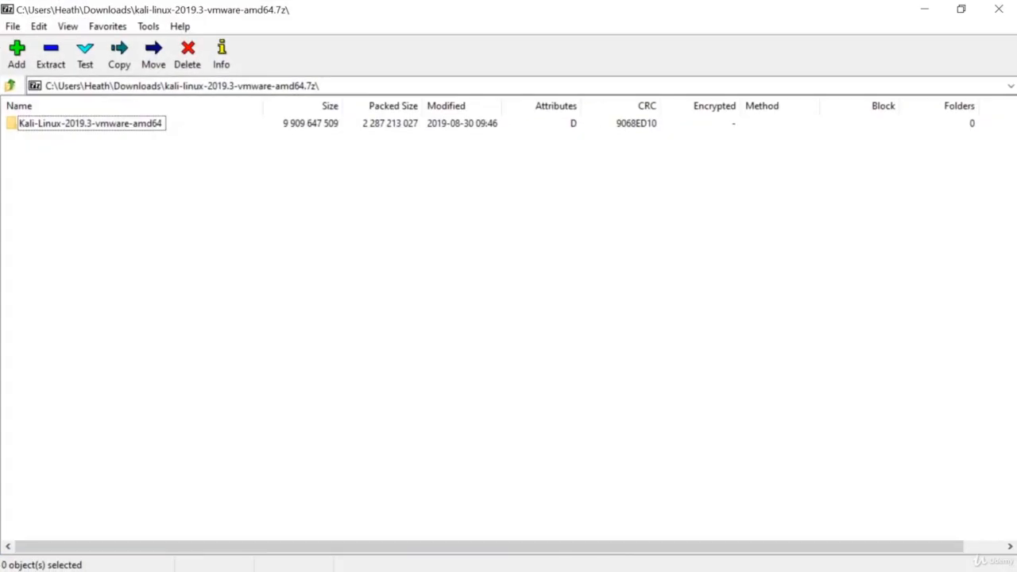
- Select the Kali-Linux-2019.3-vmware-amd64 folder in 7-Zip File Manager
click(89, 125)
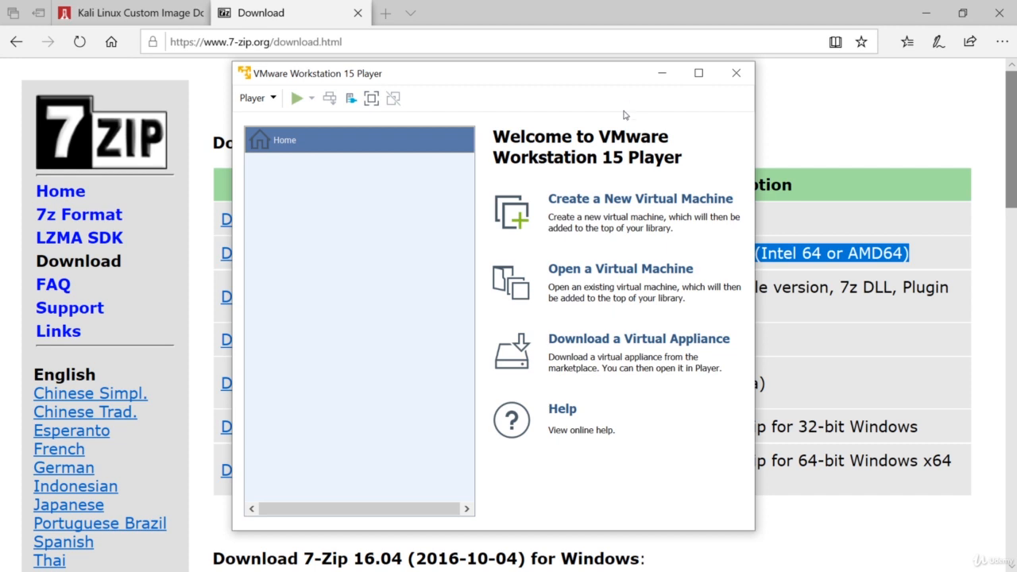
- Open the Kali-Linux-2019.3-vmware-amd64 .vmx file in the Player and maximize the window
click(577, 273)
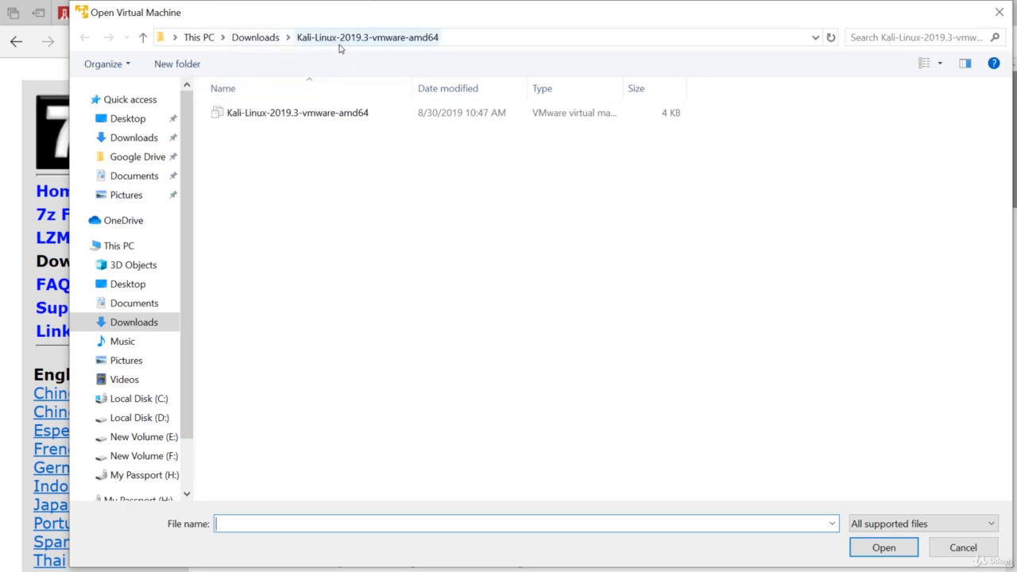
double_click(298, 113)
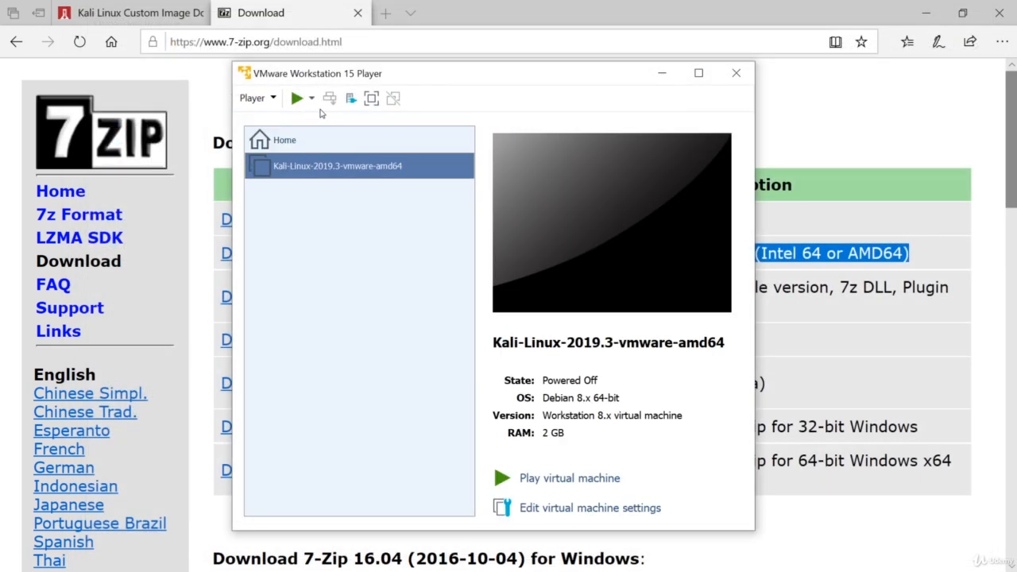
drag(461, 74, 434, 62)
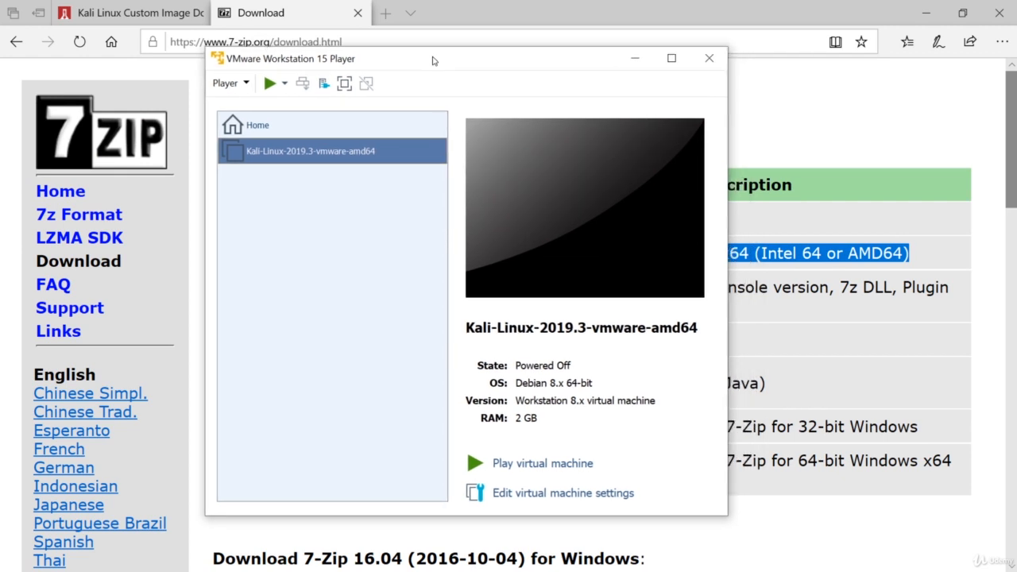
double_click(433, 60)
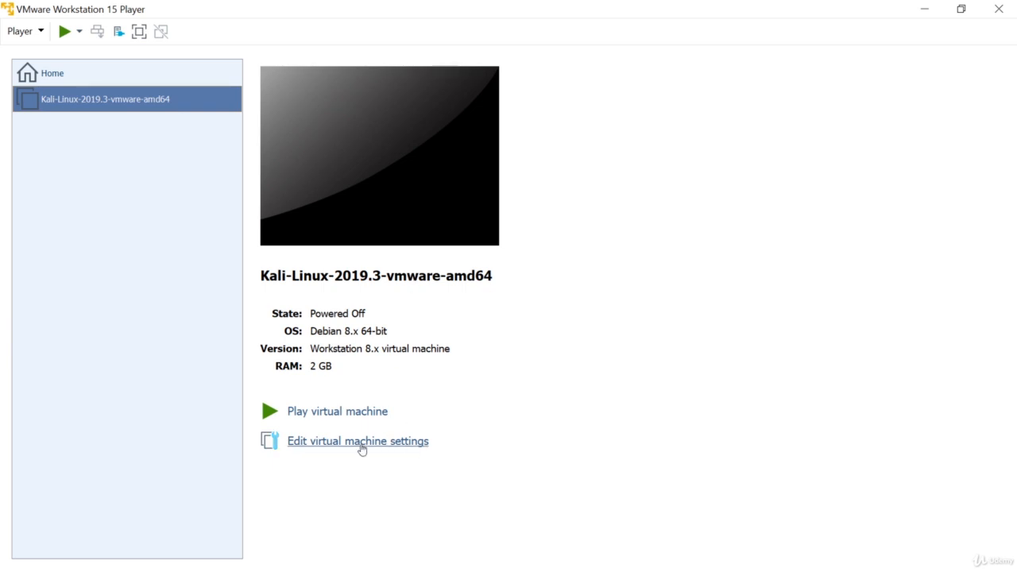
- Raise the Kali machine's memory from 2 GB to 4 GB, confirm NAT networking, and save
click(362, 442)
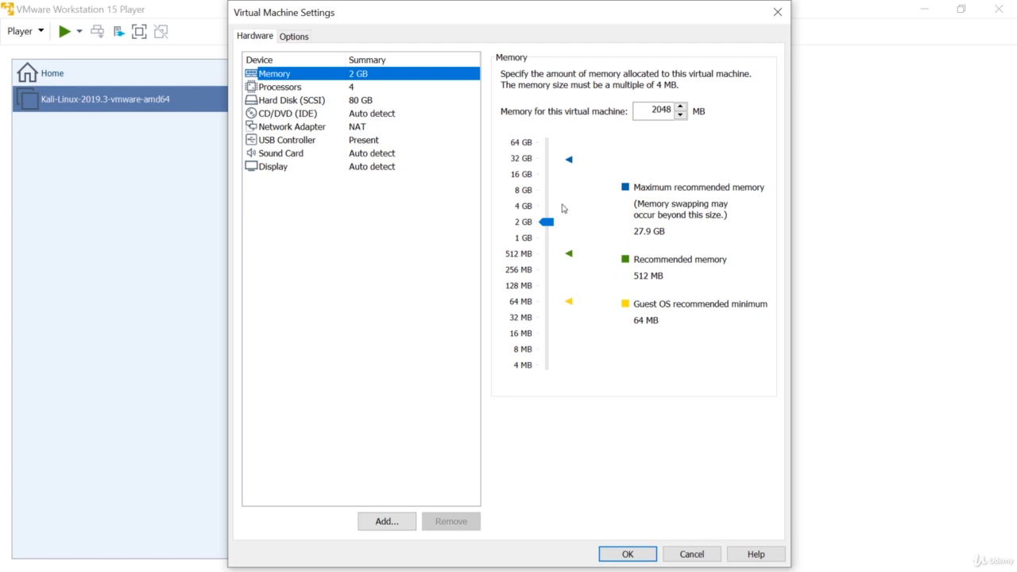
drag(547, 225, 550, 209)
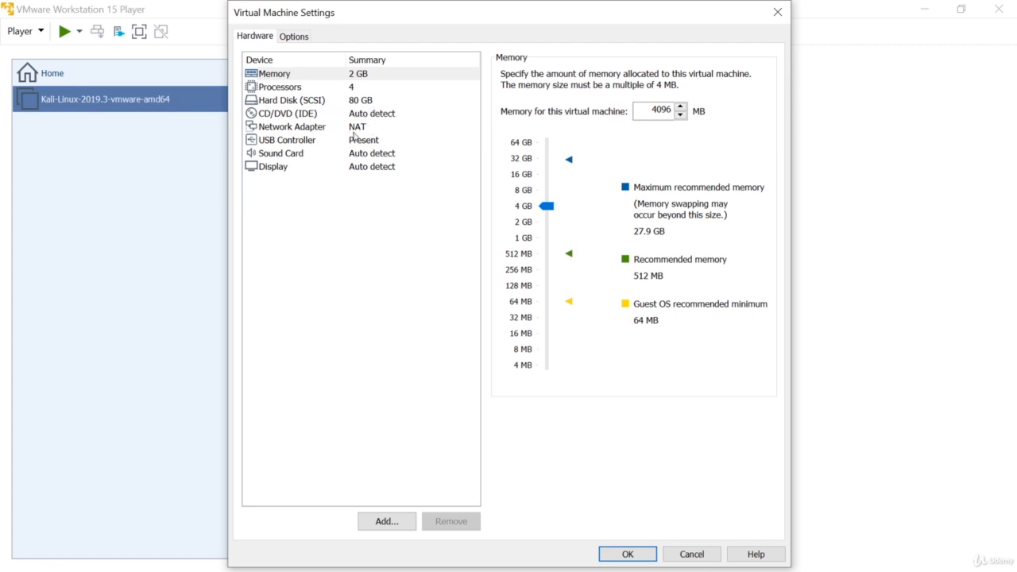
click(354, 130)
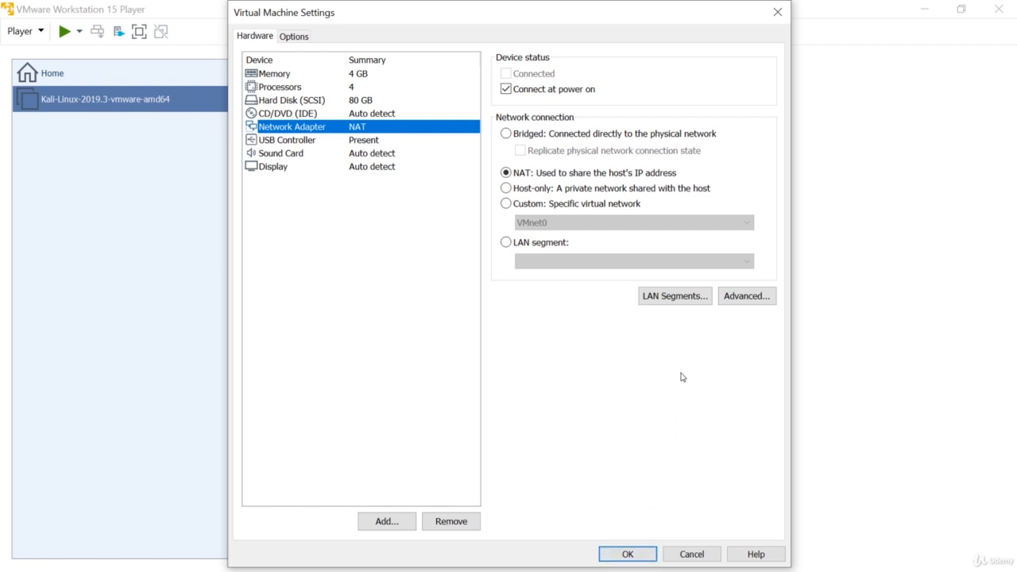
click(632, 557)
click(633, 557)
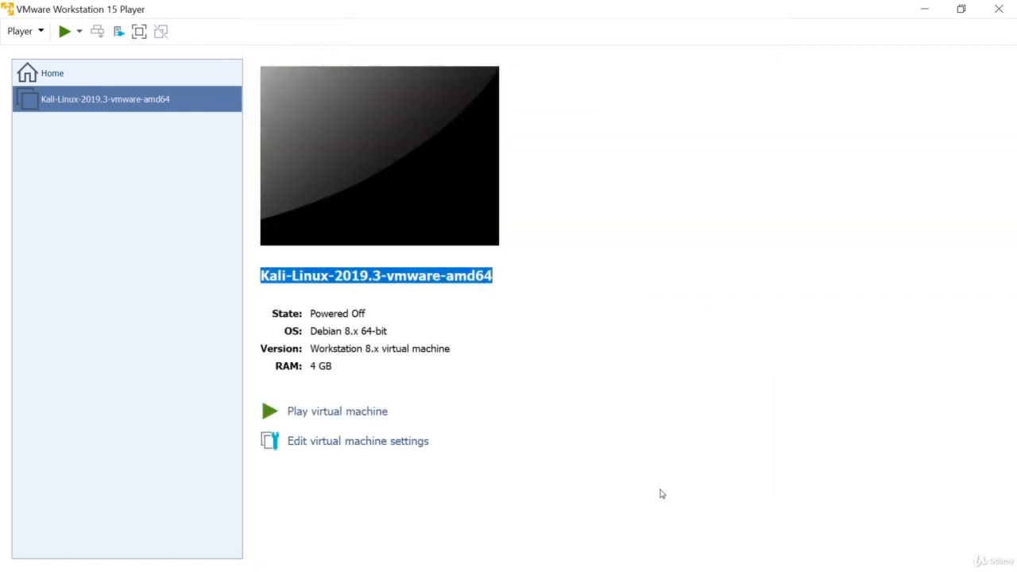
- Power on the Kali machine, answer 'I Copied It', and switch to full screen
click(67, 34)
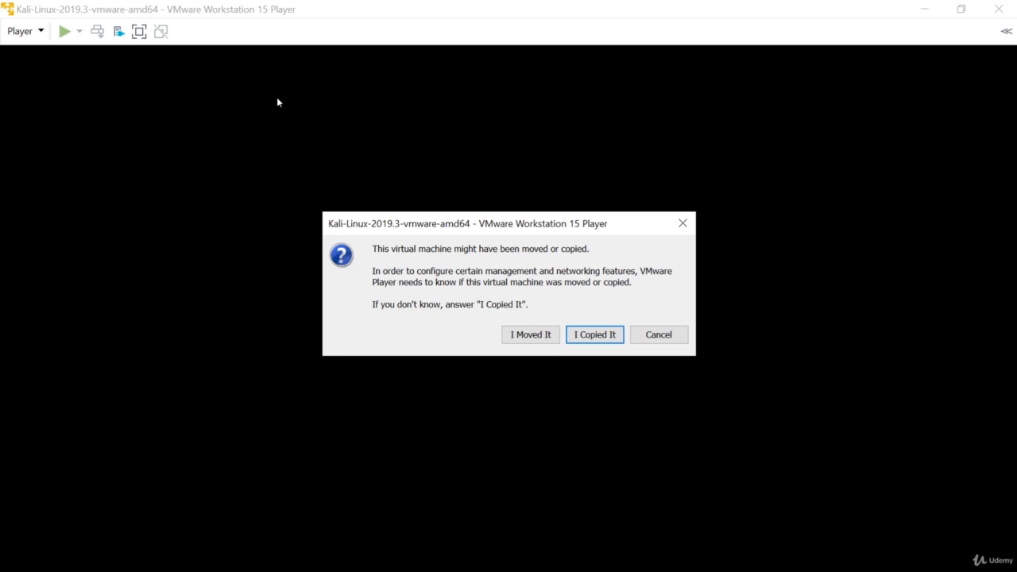
click(595, 335)
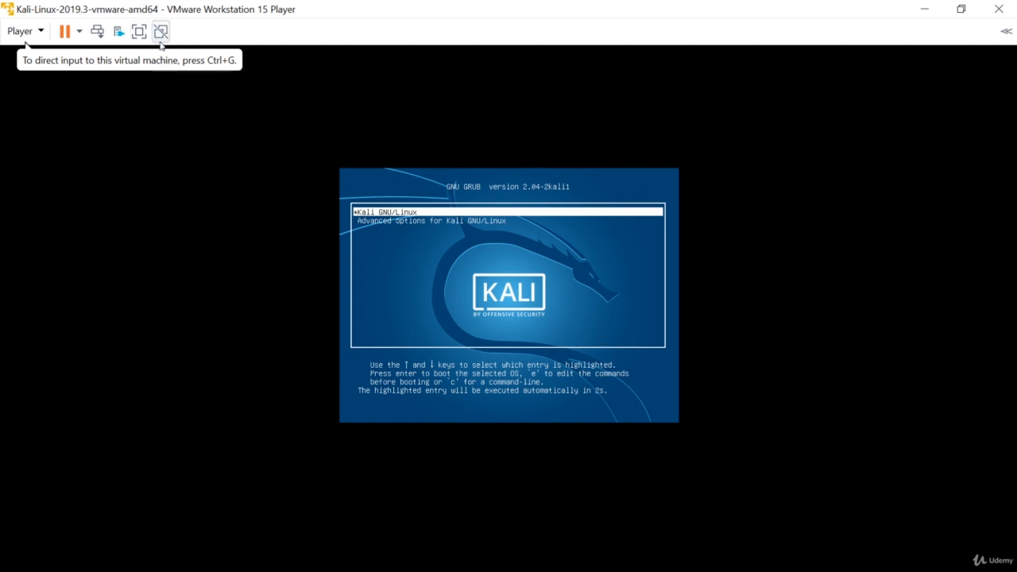
click(138, 32)
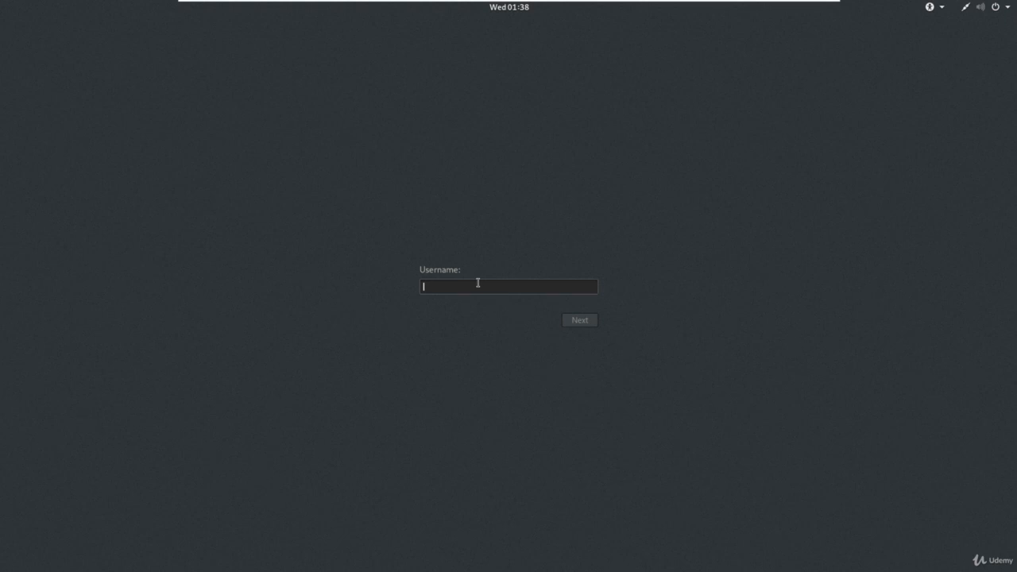
- Sign in at the Kali login screen with the default username and password
text(root)
key(Return)
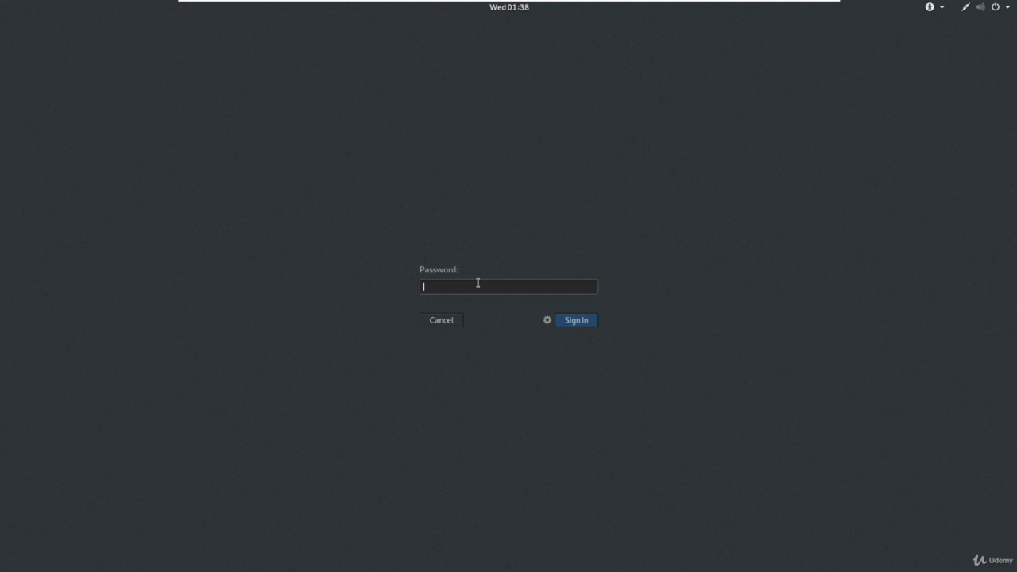
text(toor)
key(Return)
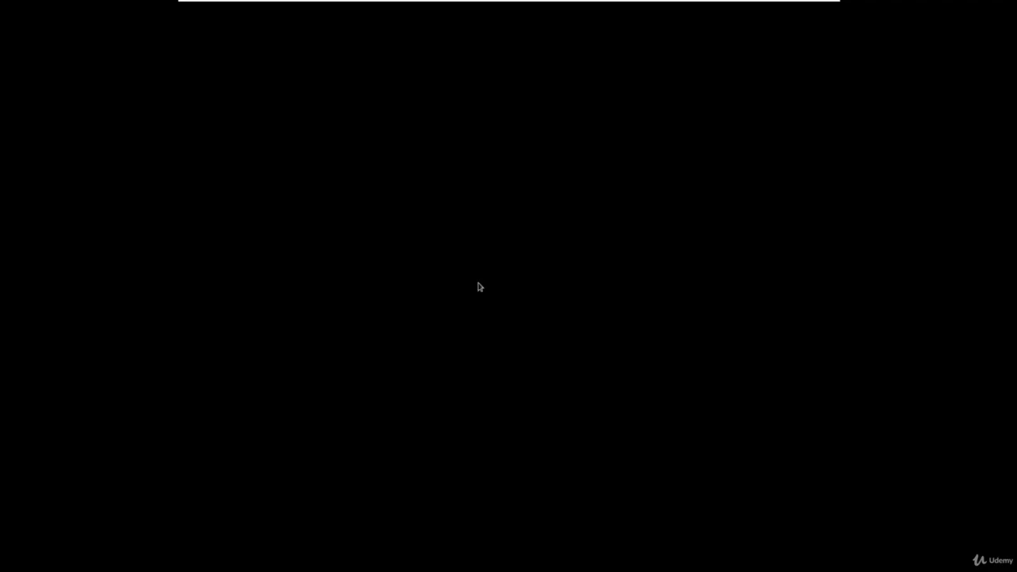